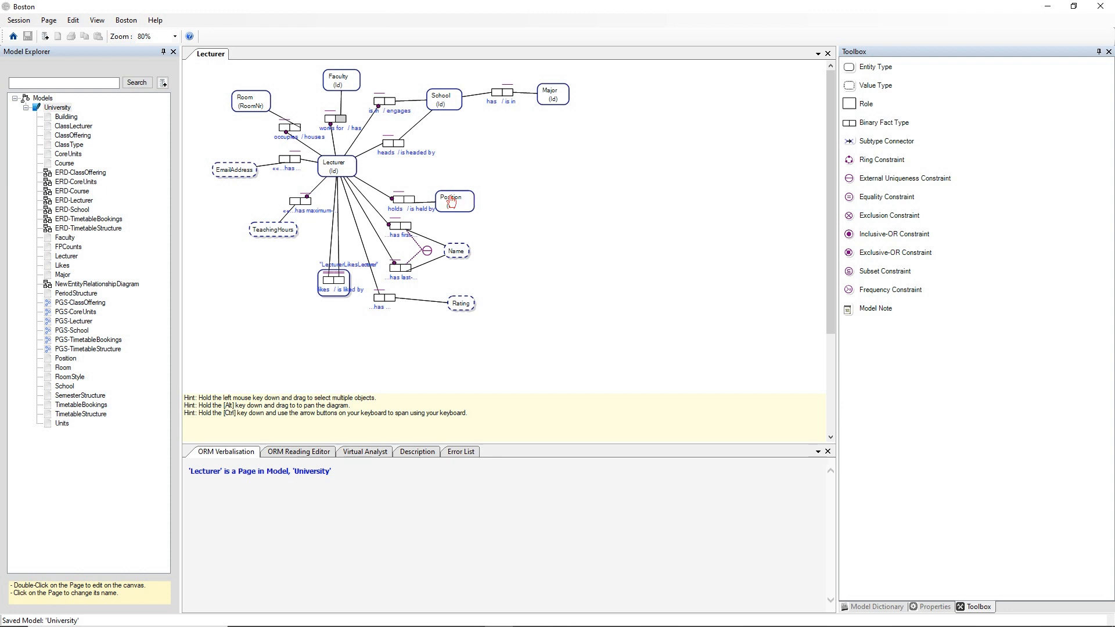
Rearrange the Position, School, Room and Faculty entity types around Lecturer on the Lecturer page.
{"action": "left_click_drag", "start_coordinate": [451, 201], "coordinate": [286, 264]}
{"action": "left_click_drag", "start_coordinate": [436, 104], "coordinate": [220, 210]}
{"action": "left_click_drag", "start_coordinate": [260, 101], "coordinate": [533, 247]}
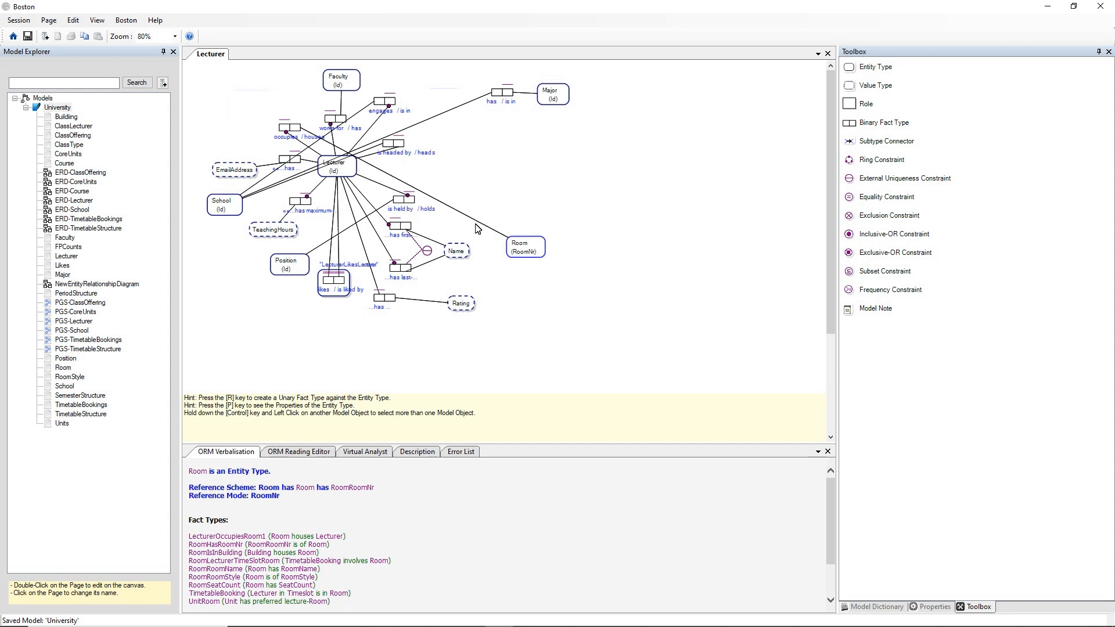
{"action": "left_click_drag", "start_coordinate": [339, 81], "coordinate": [473, 183]}
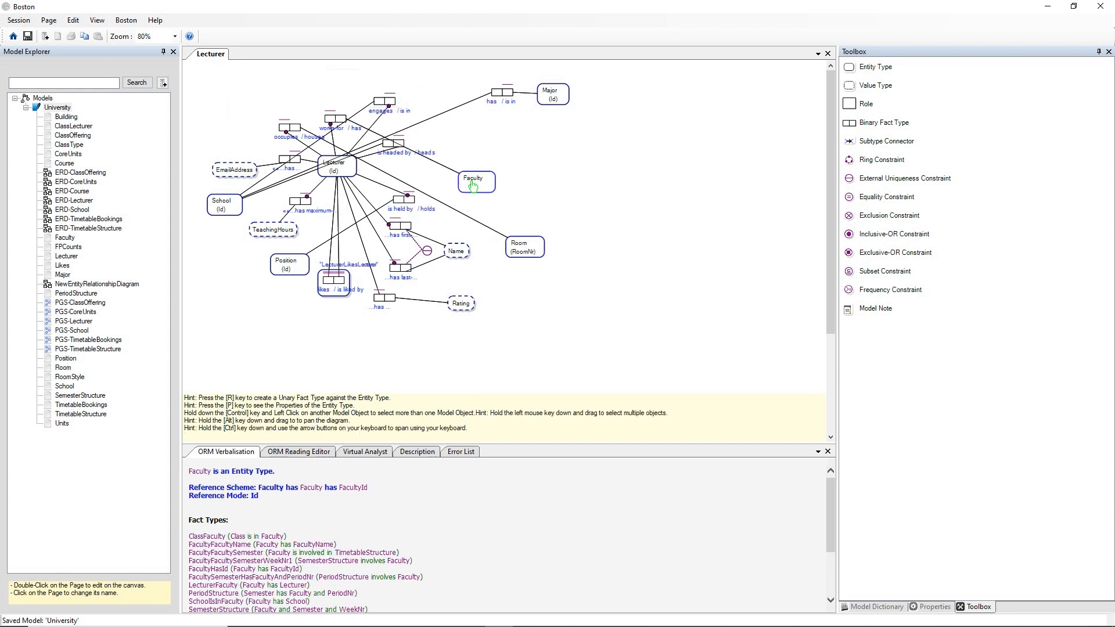
Apply AutoLayout to the Lecturer page, then undo the auto-layout.
{"action": "right_click", "coordinate": [501, 214]}
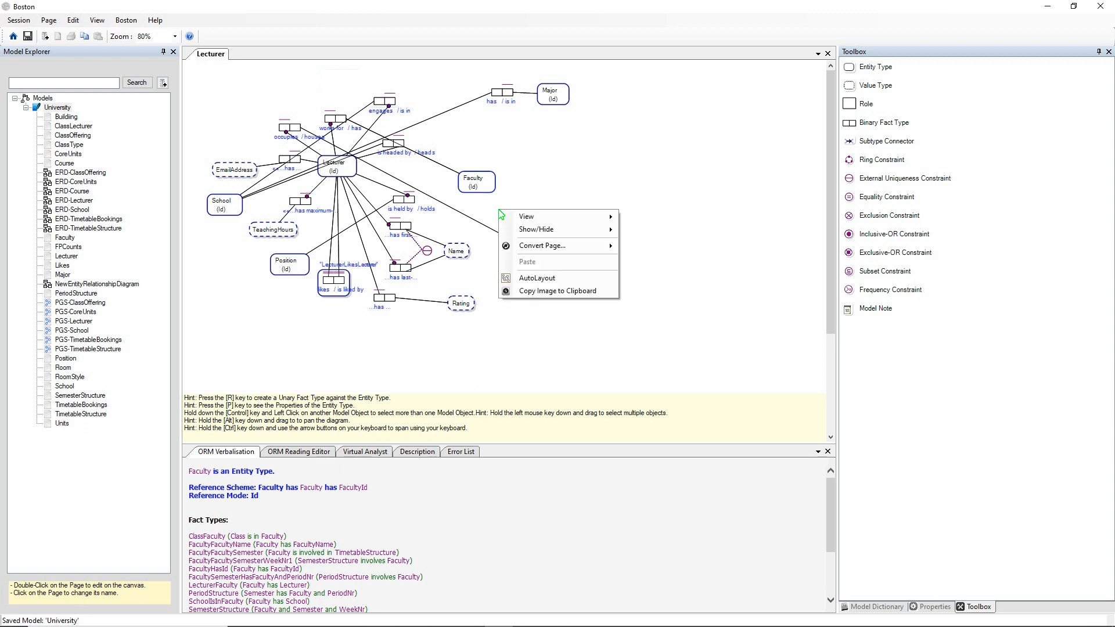
{"action": "left_click", "coordinate": [524, 280]}
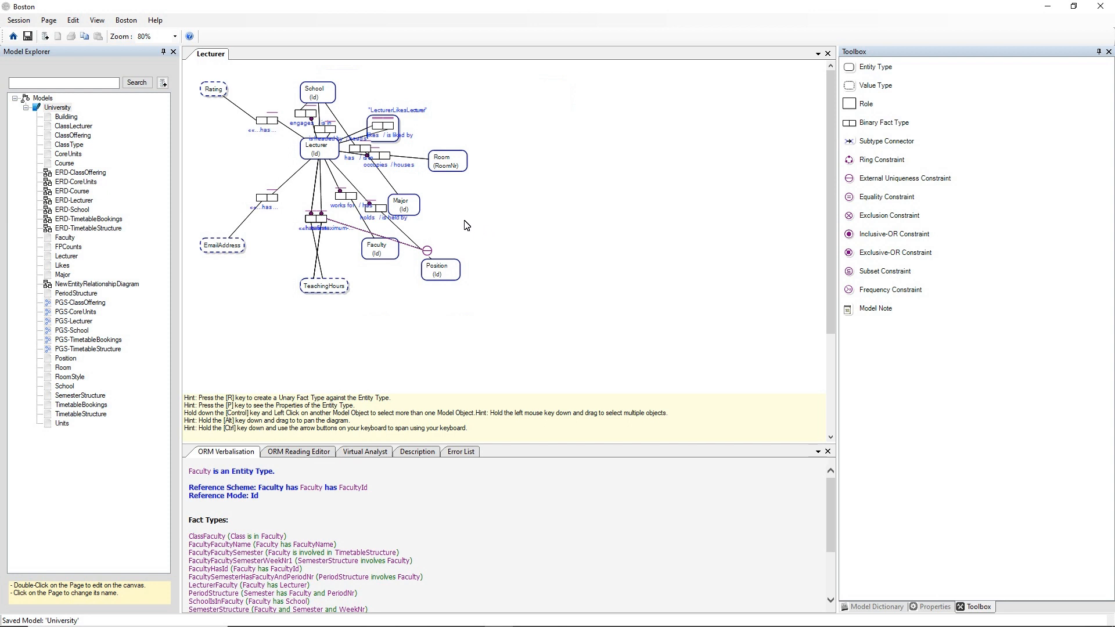
{"action": "left_click", "coordinate": [77, 24]}
{"action": "left_click", "coordinate": [84, 60]}
Move School, Faculty, Position and Room back to tidy positions around Lecturer.
{"action": "left_click_drag", "start_coordinate": [221, 209], "coordinate": [447, 86]}
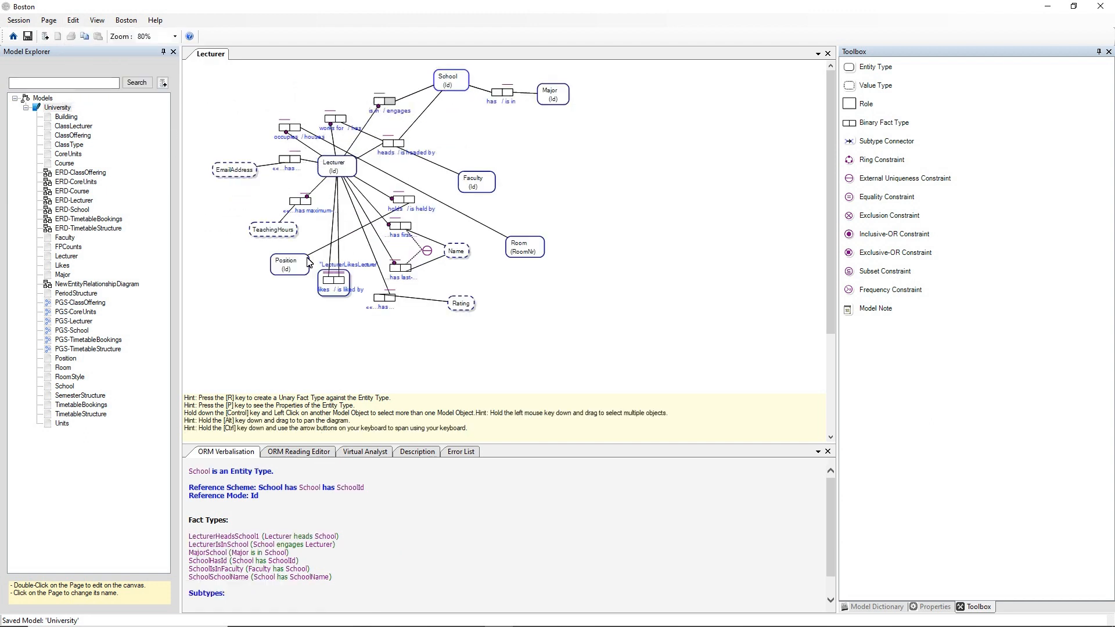
{"action": "left_click_drag", "start_coordinate": [300, 268], "coordinate": [330, 83]}
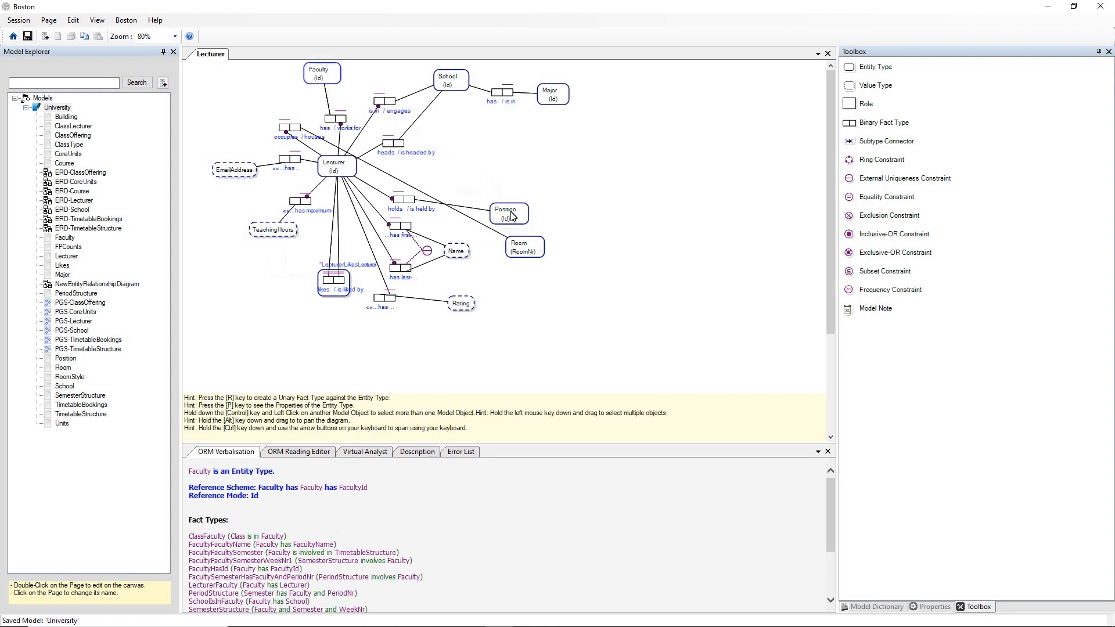
{"action": "left_click_drag", "start_coordinate": [520, 248], "coordinate": [244, 109]}
{"action": "left_click", "coordinate": [500, 163]}
{"action": "left_click", "coordinate": [481, 170]}
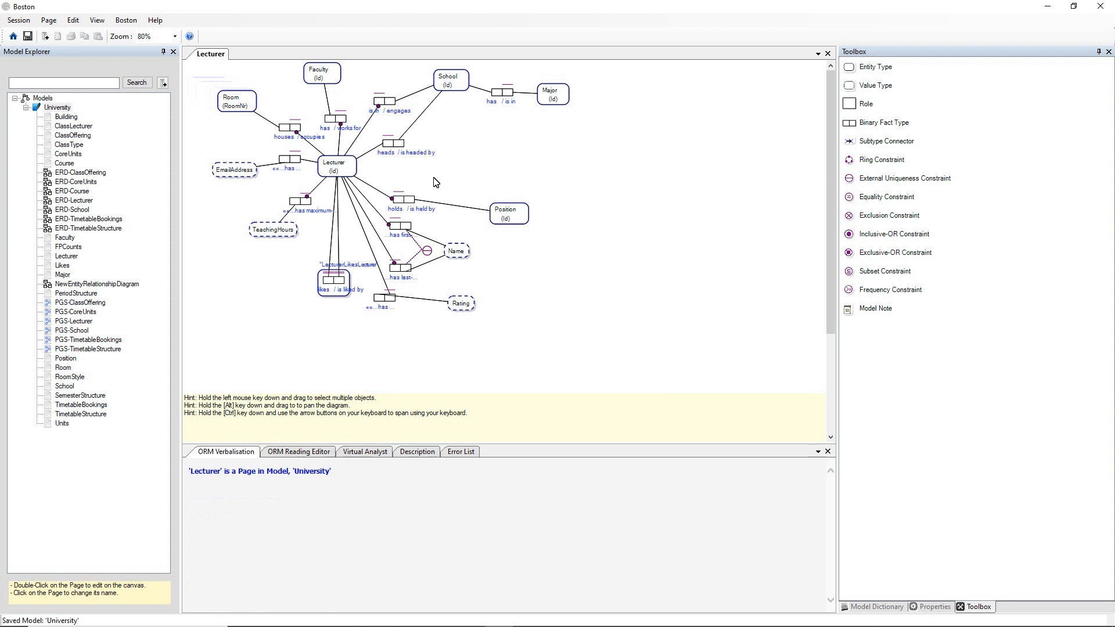
Show the Lecturer entity type in Diagram Spy.
{"action": "left_click", "coordinate": [350, 168]}
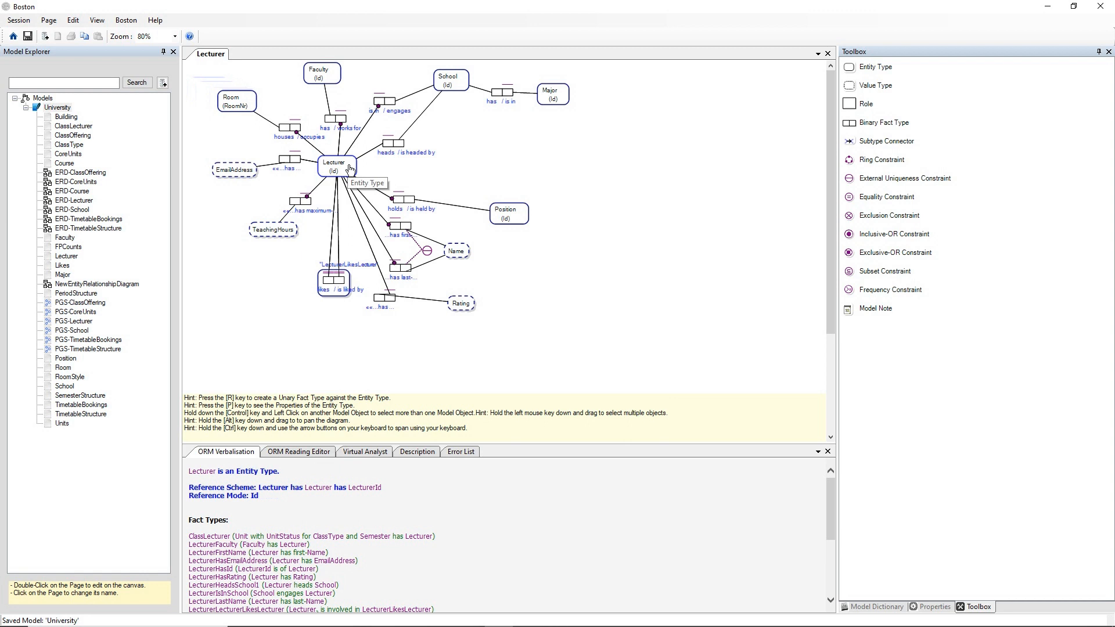
{"action": "right_click", "coordinate": [350, 169]}
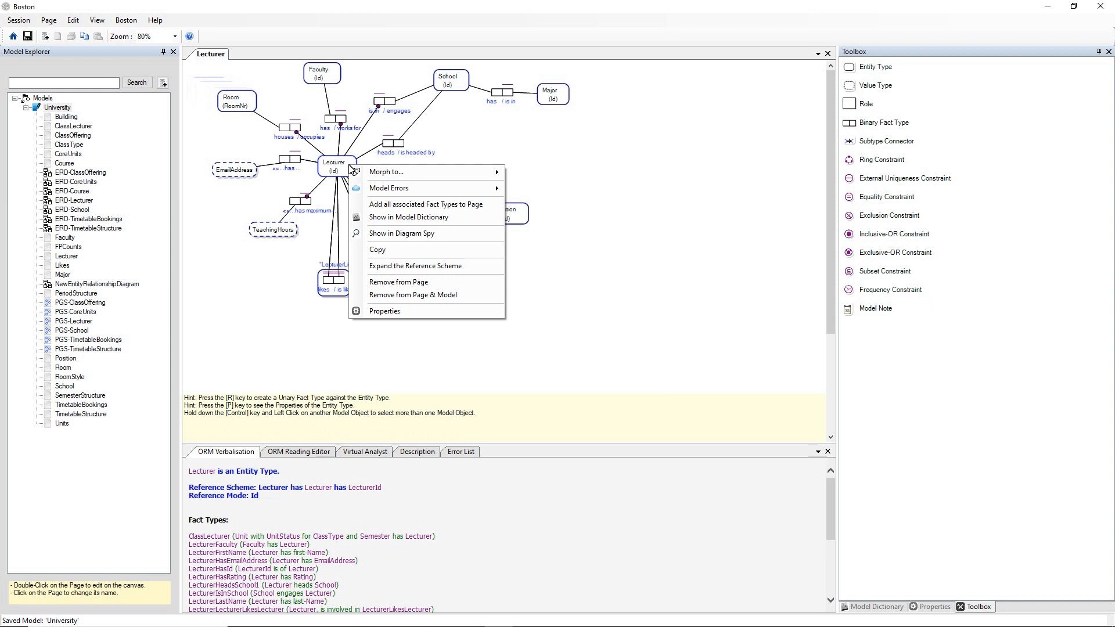
{"action": "left_click", "coordinate": [383, 233]}
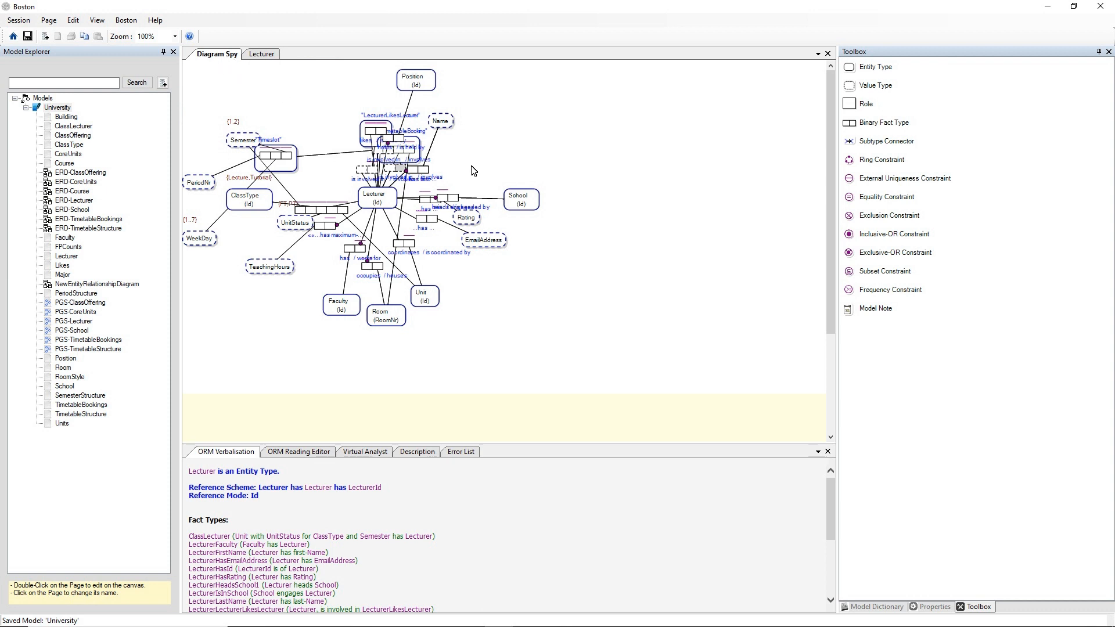
Spread out the TimetableBooking, Semester and LecturerLikesLecturer shapes in the Diagram Spy view.
{"action": "left_click", "coordinate": [416, 144]}
{"action": "left_click_drag", "start_coordinate": [416, 145], "coordinate": [297, 88]}
{"action": "left_click", "coordinate": [278, 164]}
{"action": "mouse_move", "coordinate": [279, 164]}
{"action": "left_mouse_down"}
{"action": "mouse_move", "coordinate": [216, 144]}
{"action": "mouse_move", "coordinate": [301, 159]}
{"action": "left_mouse_up"}
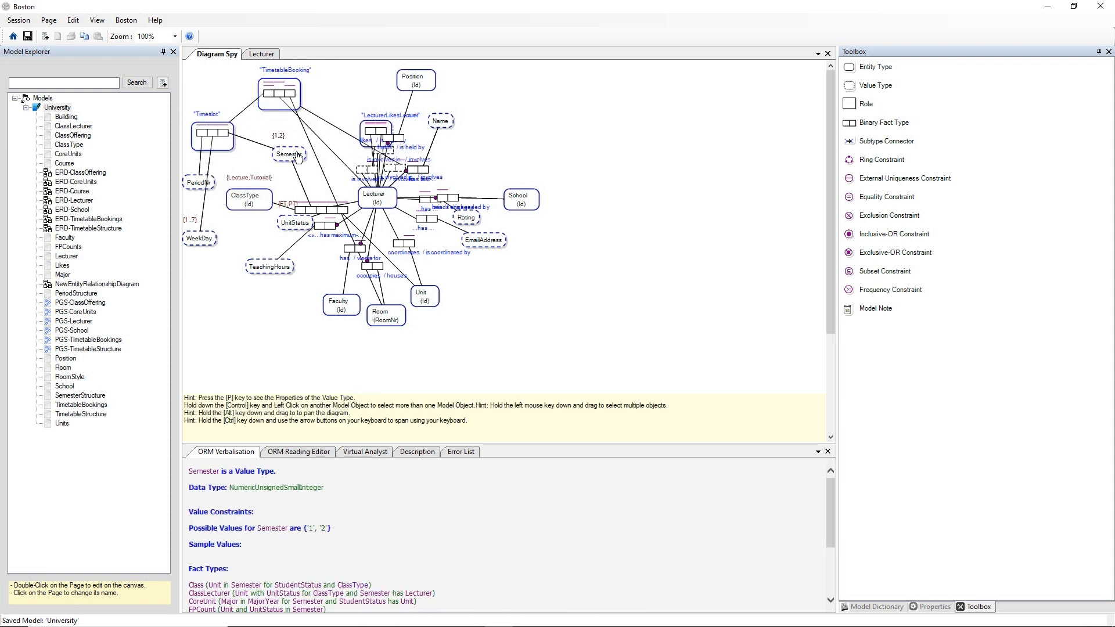
{"action": "left_click_drag", "start_coordinate": [388, 131], "coordinate": [332, 91]}
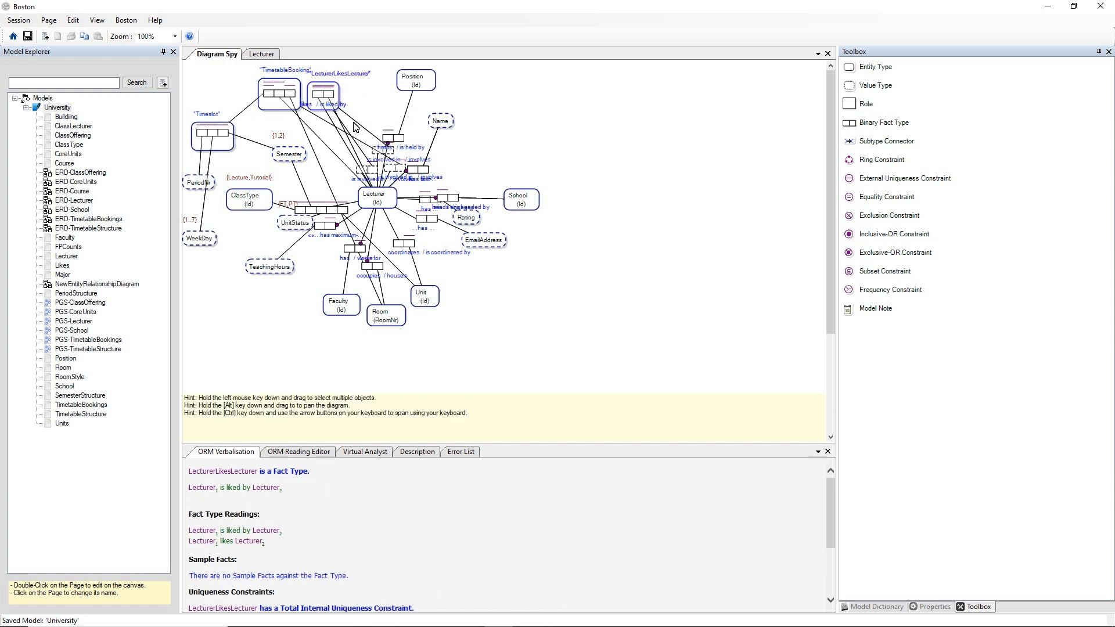
Move the holds, engages and heads fact types away from Lecturer in the Diagram Spy view.
{"action": "left_click_drag", "start_coordinate": [403, 139], "coordinate": [394, 99]}
{"action": "left_click", "coordinate": [459, 193]}
{"action": "left_click_drag", "start_coordinate": [459, 193], "coordinate": [467, 152]}
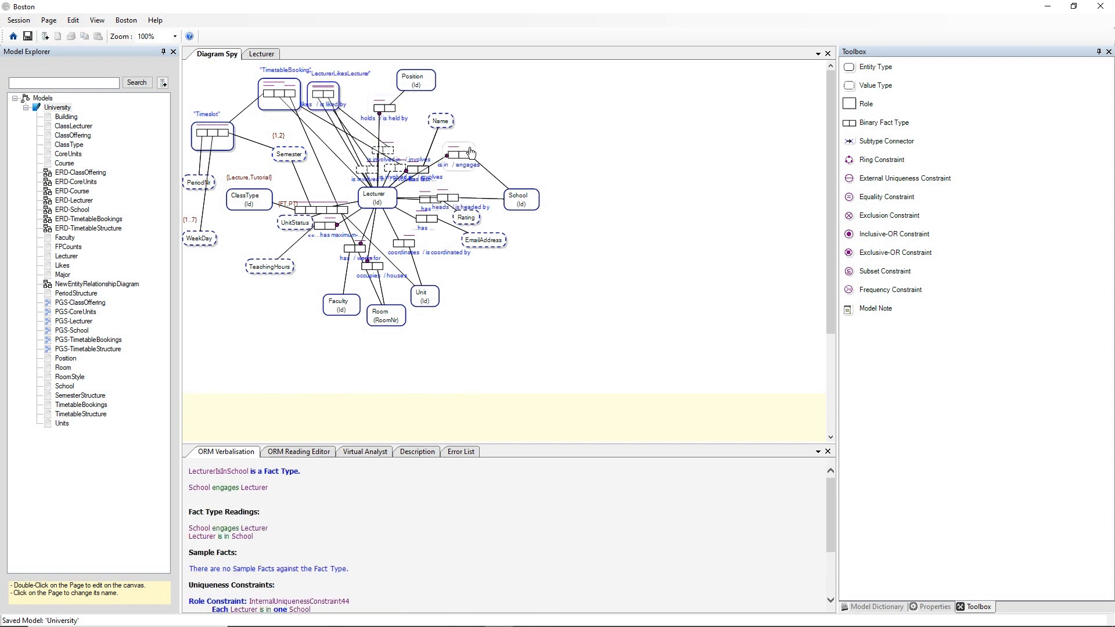
{"action": "left_click_drag", "start_coordinate": [452, 202], "coordinate": [464, 190]}
{"action": "left_click", "coordinate": [526, 147]}
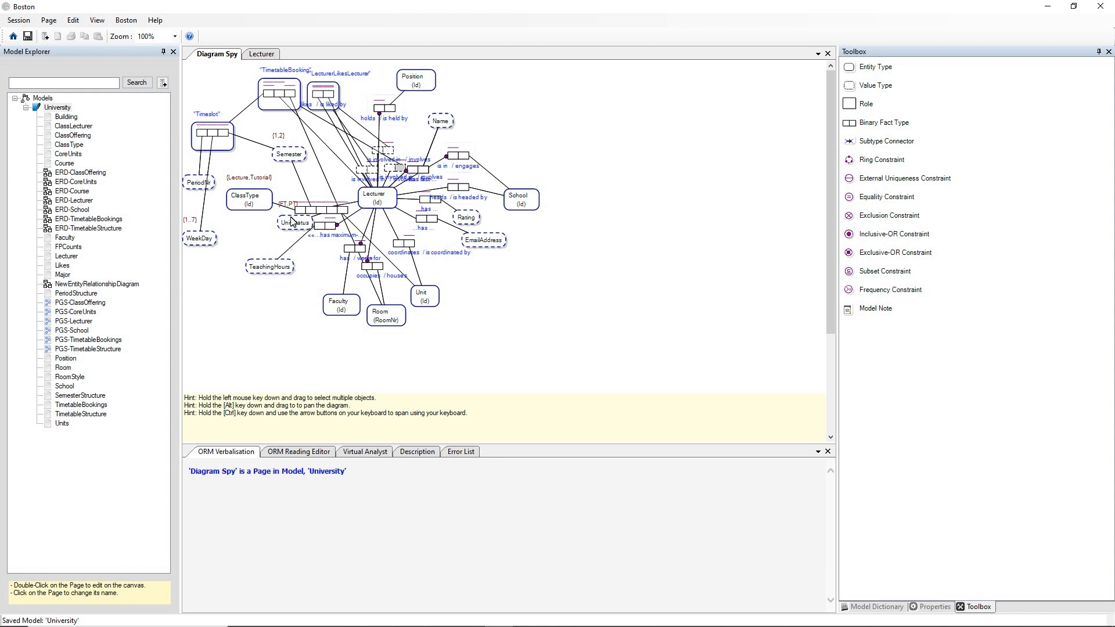
Compare the Lecturer page with the Diagram Spy view.
{"action": "left_click", "coordinate": [251, 54]}
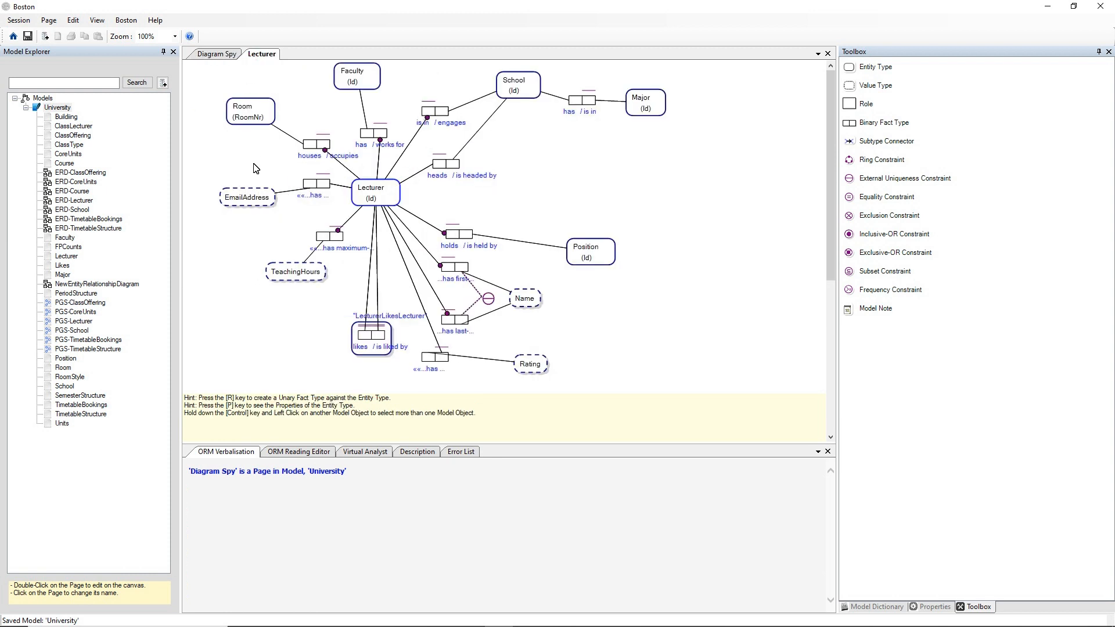
{"action": "scroll", "coordinate": [273, 227], "scroll_direction": "down", "scroll_amount": 2}
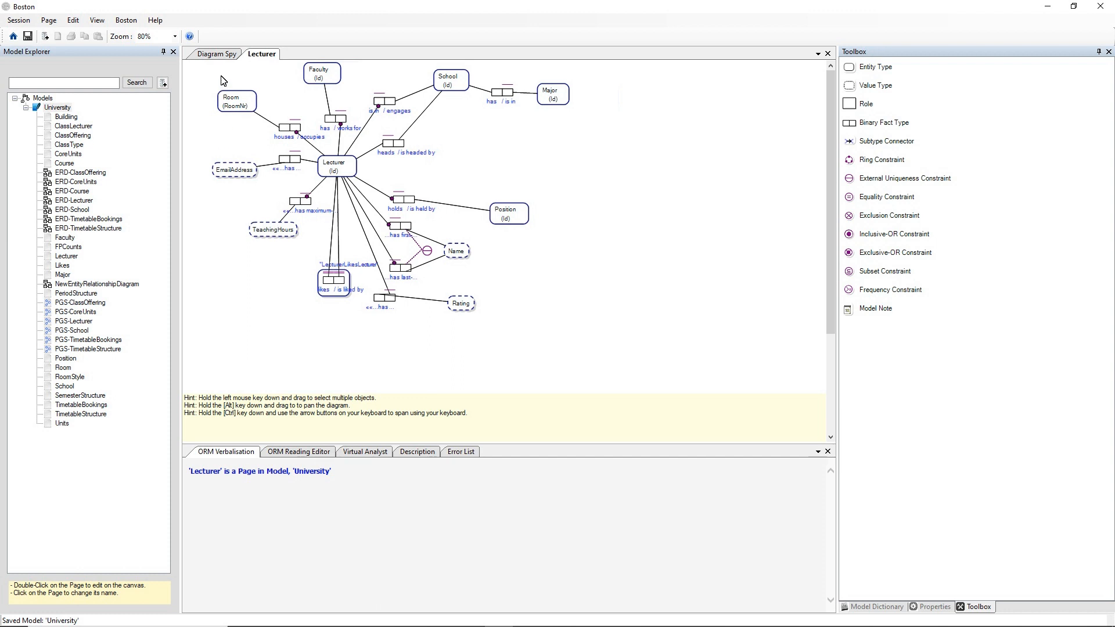
{"action": "left_click", "coordinate": [224, 57]}
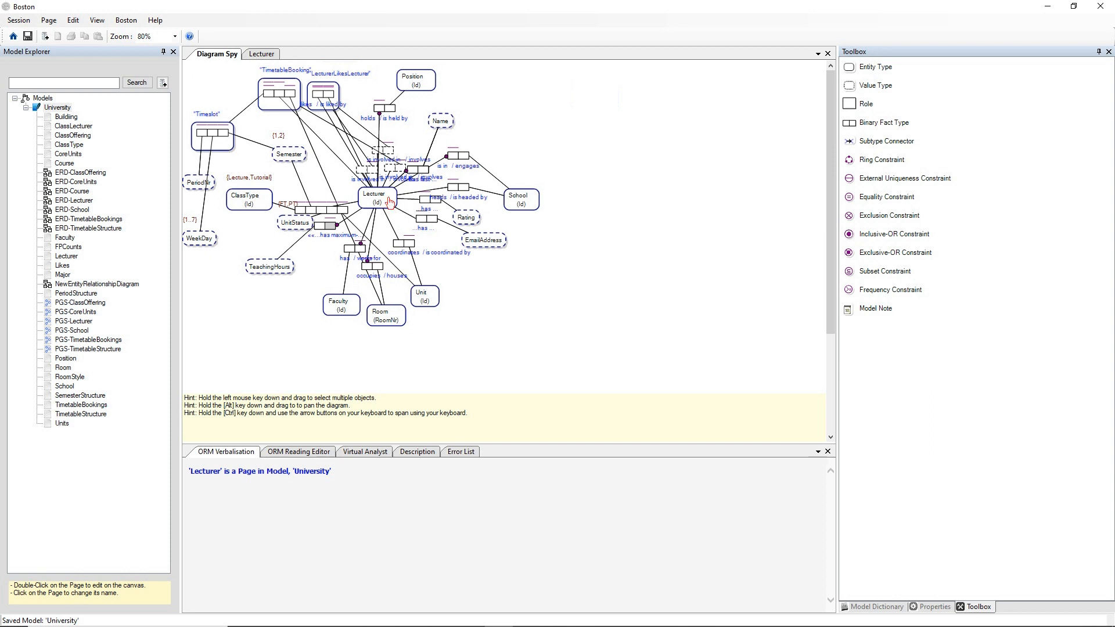
Morph the Lecturer entity type into an ER Diagram page.
{"action": "left_click", "coordinate": [390, 201]}
{"action": "right_click", "coordinate": [389, 199]}
{"action": "mouse_move", "coordinate": [419, 206]}
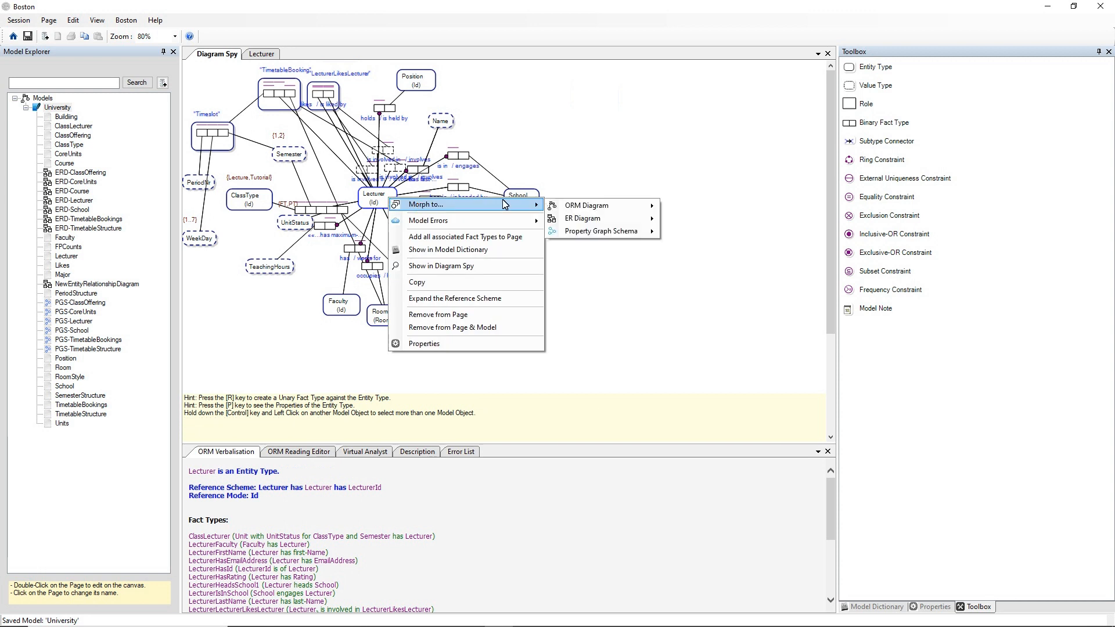
{"action": "mouse_move", "coordinate": [574, 223]}
{"action": "left_click", "coordinate": [700, 220]}
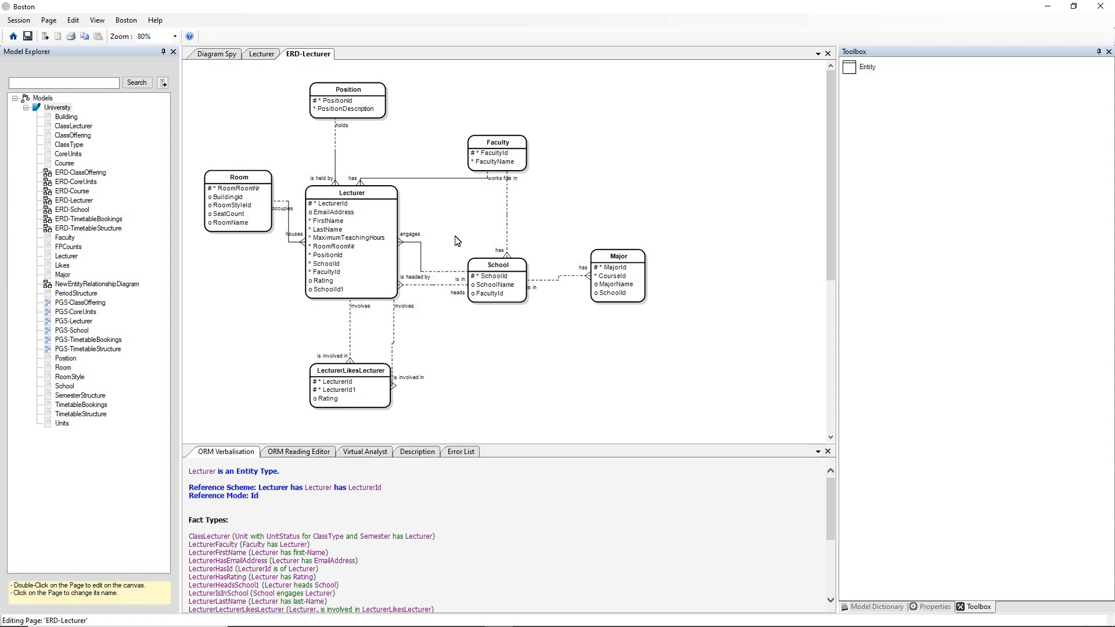
Morph the Lecturer entity in the ER diagram into a PGS Diagram page.
{"action": "right_click", "coordinate": [375, 194]}
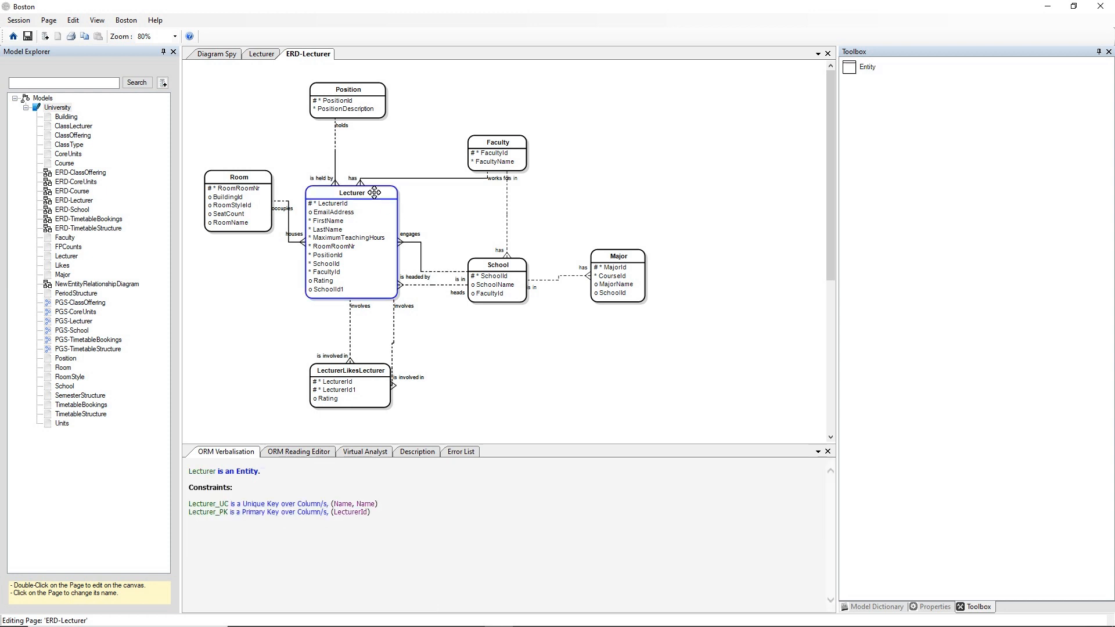
{"action": "mouse_move", "coordinate": [398, 199]}
{"action": "mouse_move", "coordinate": [676, 226]}
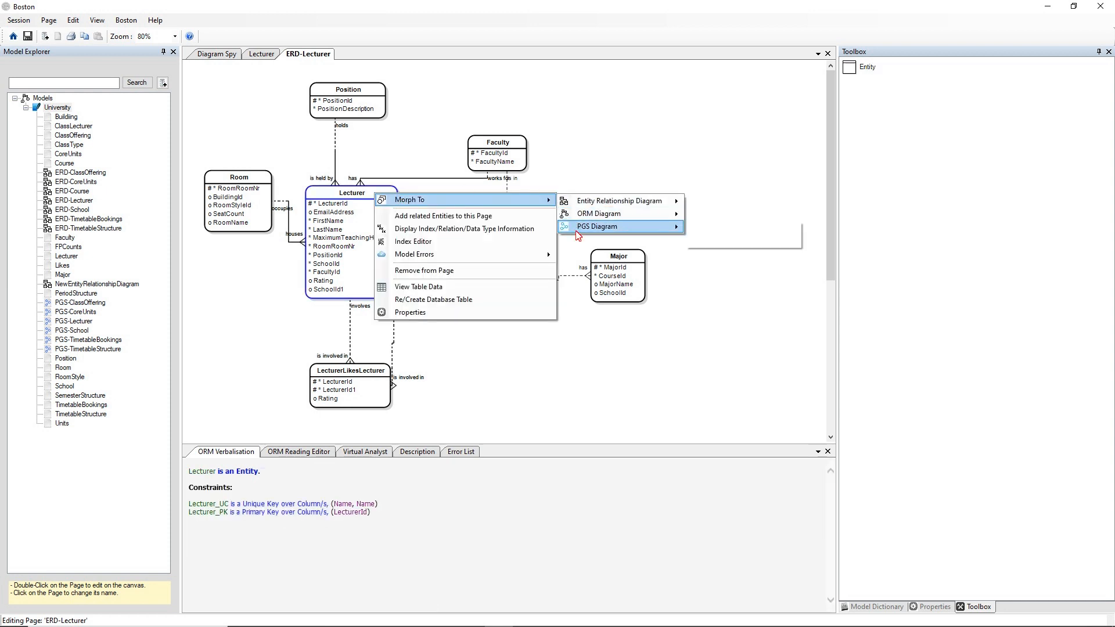
{"action": "left_click", "coordinate": [702, 227]}
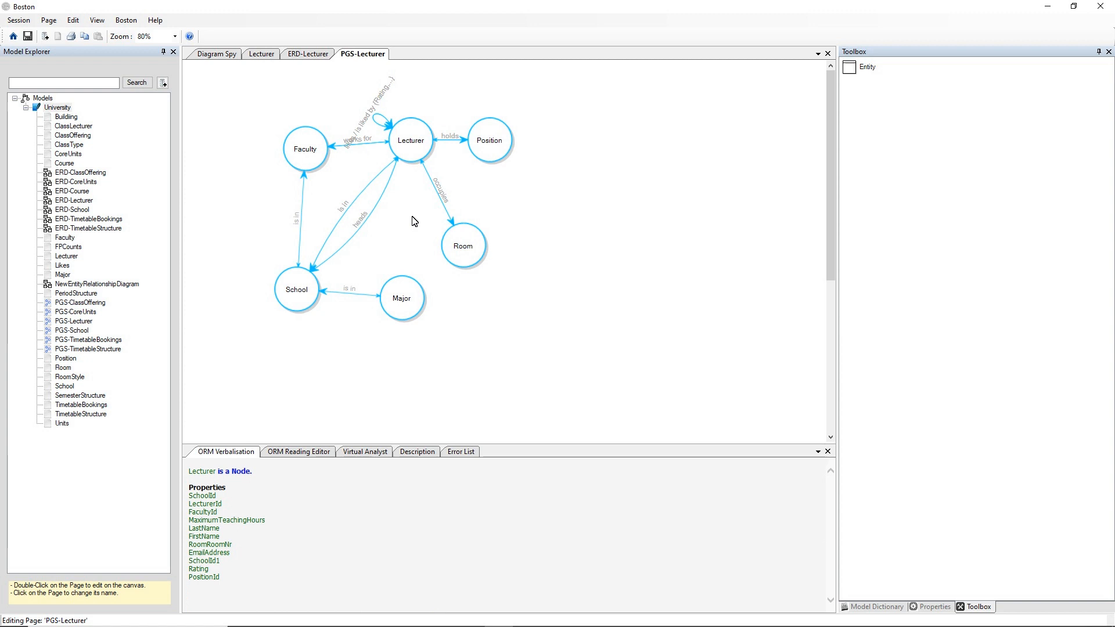
Review the Lecturer, Diagram Spy, ERD-Lecturer and PGS-Lecturer pages in turn.
{"action": "left_click", "coordinate": [262, 56]}
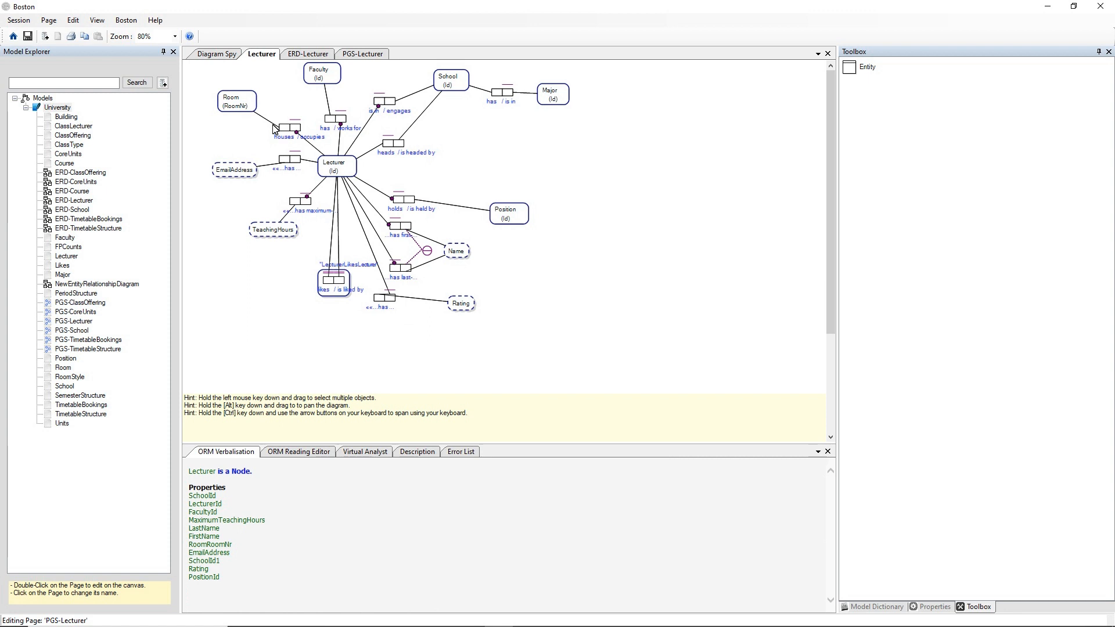
{"action": "left_click", "coordinate": [225, 56]}
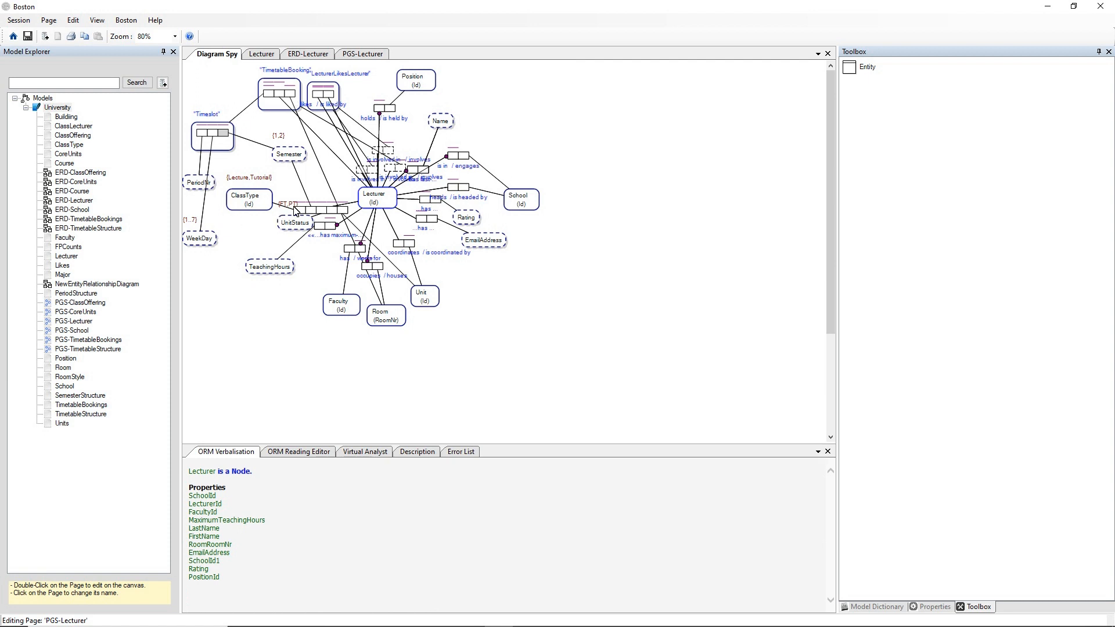
{"action": "left_click", "coordinate": [312, 56]}
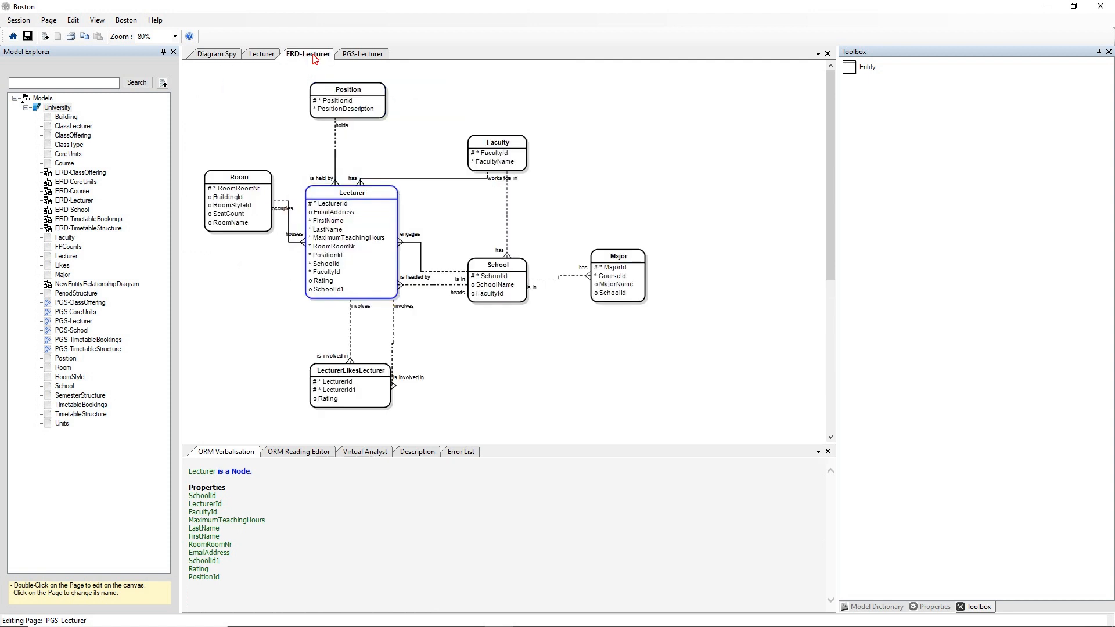
{"action": "left_click", "coordinate": [377, 54]}
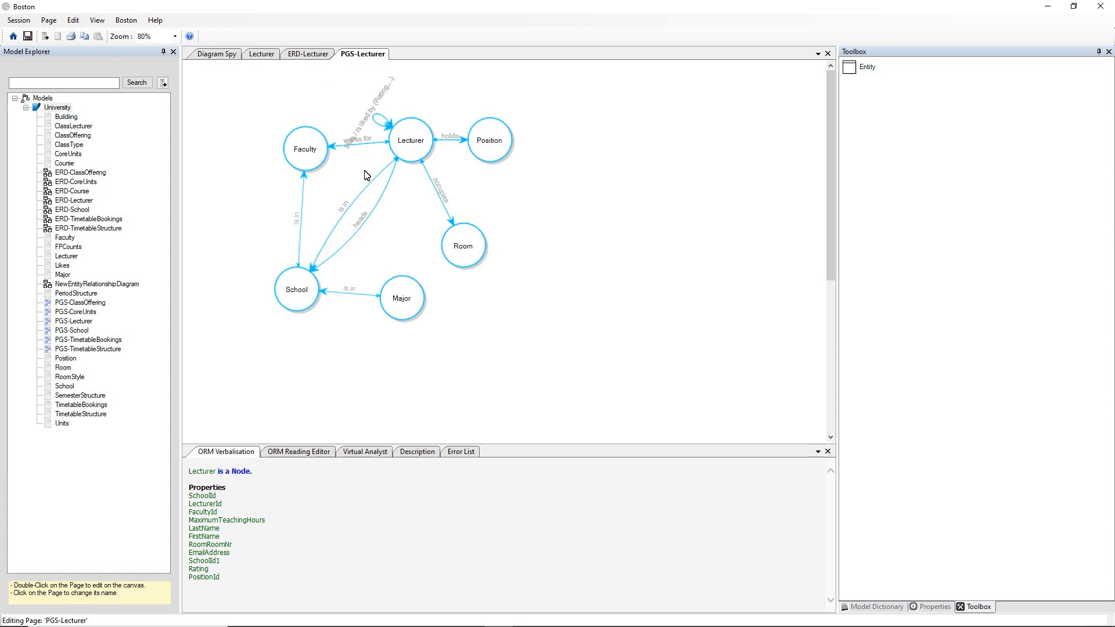